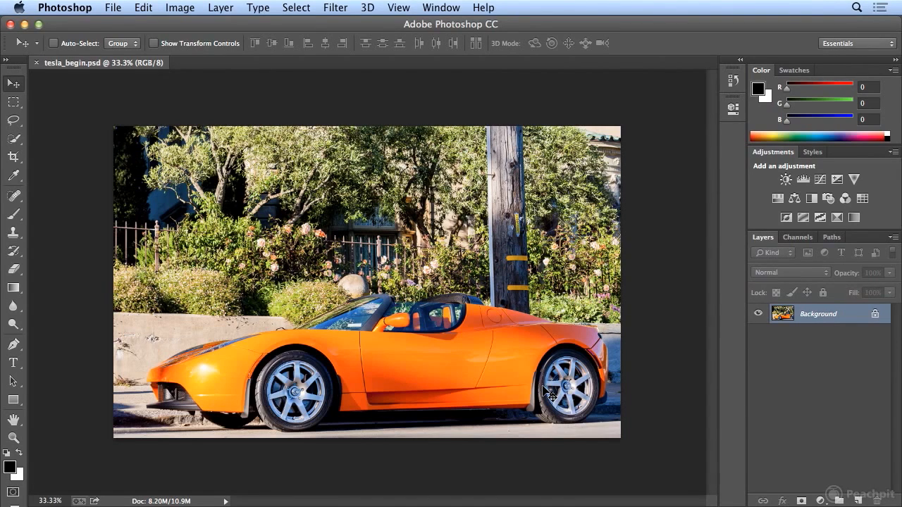
Load the saved car channel of tesla_begin.psd as a new selection
click(296, 7)
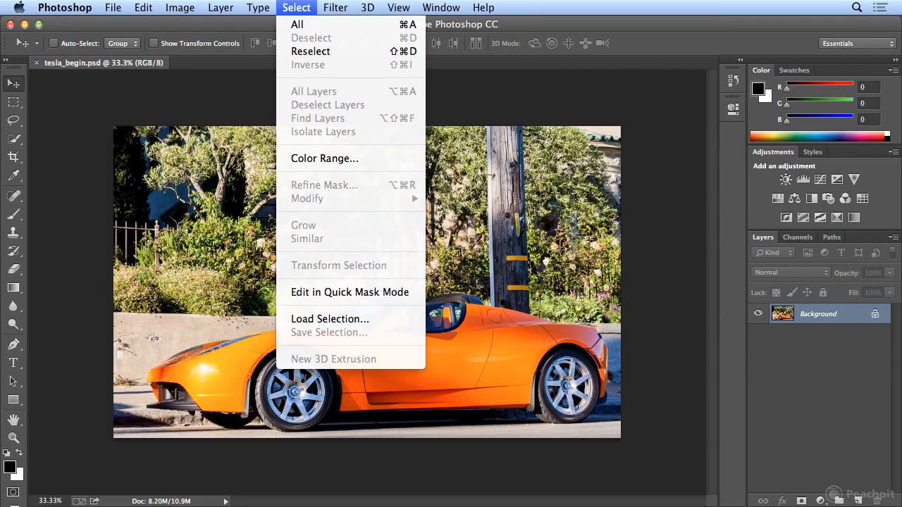
click(388, 322)
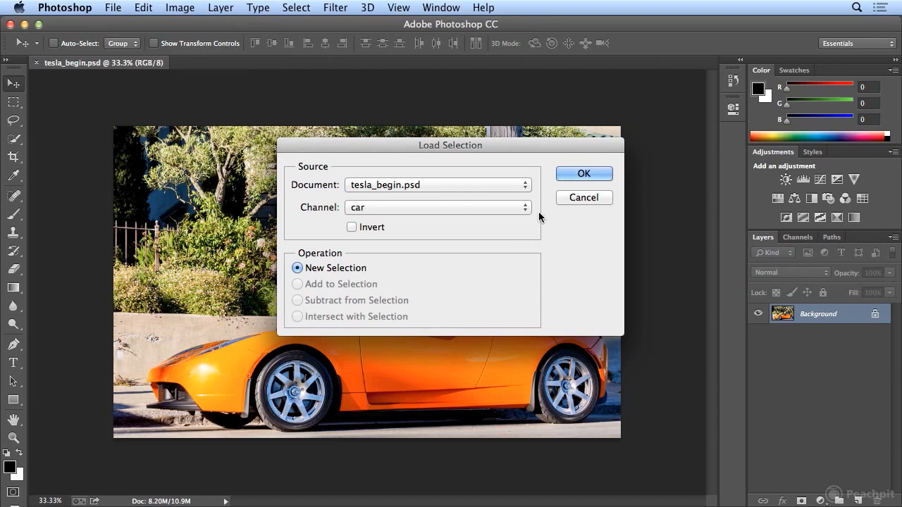
click(451, 207)
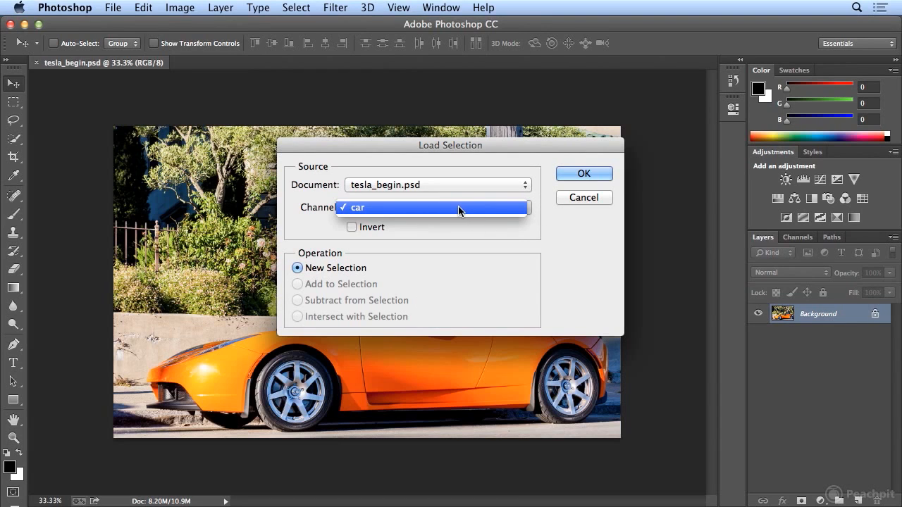
click(459, 209)
click(579, 175)
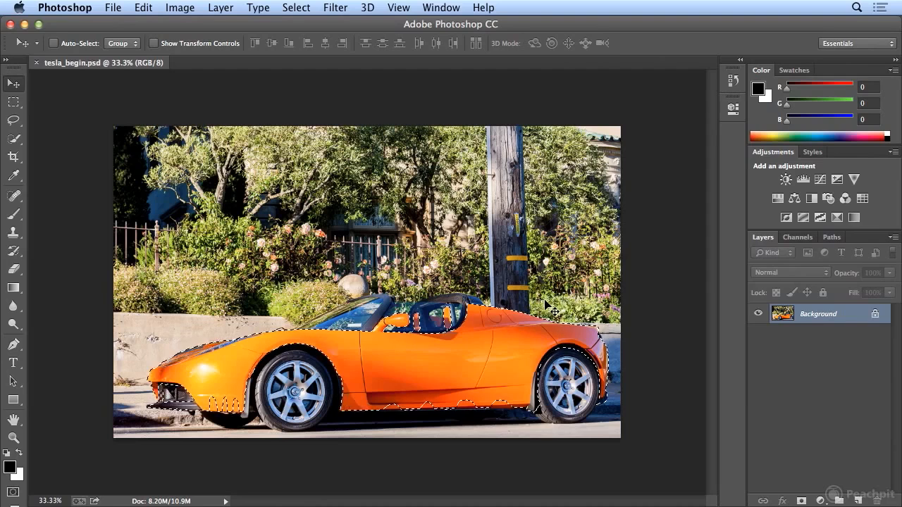
Add a Hue/Saturation adjustment layer limited to the selected car body and shift its hue to +106
click(778, 199)
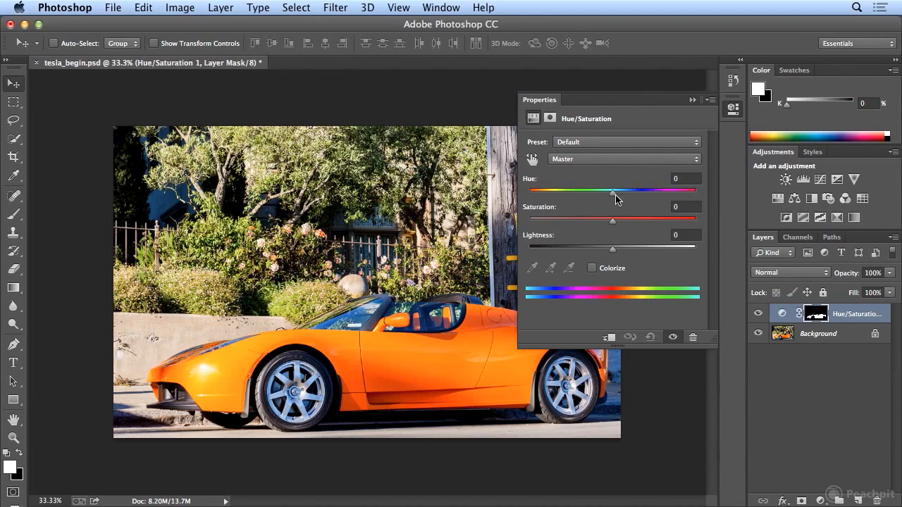
drag(611, 195, 673, 208)
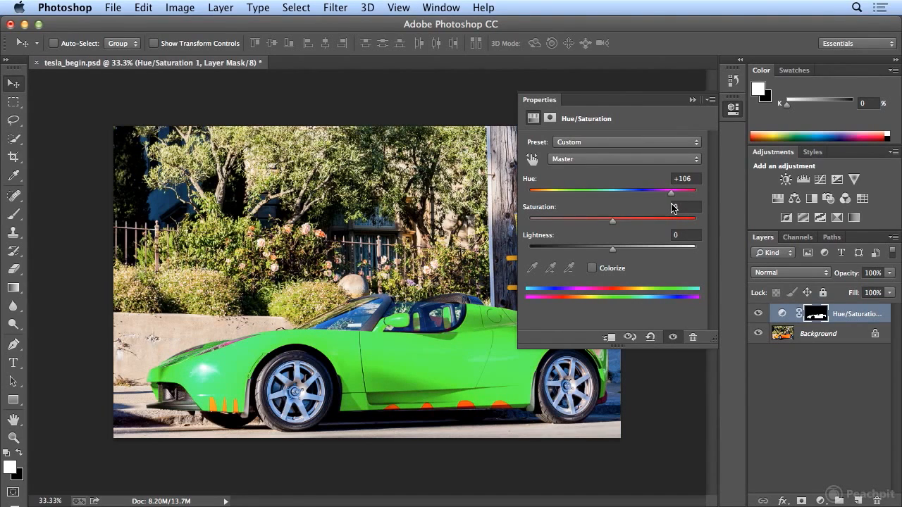
Try the Colorize option on the car's Hue/Saturation adjustment, turn it off again and shift the hue to -133
click(604, 272)
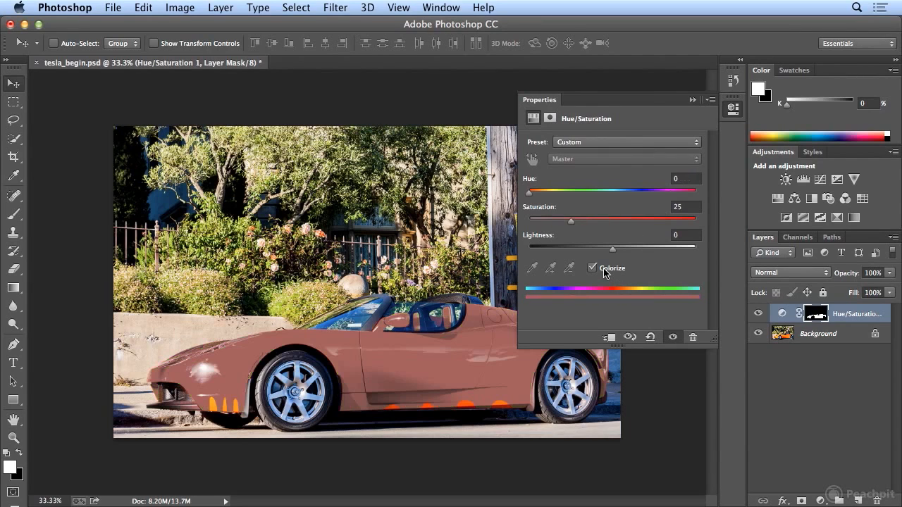
mouse_move(528, 195)
mouse_down()
mouse_move(670, 198)
mouse_move(544, 197)
mouse_up()
click(603, 273)
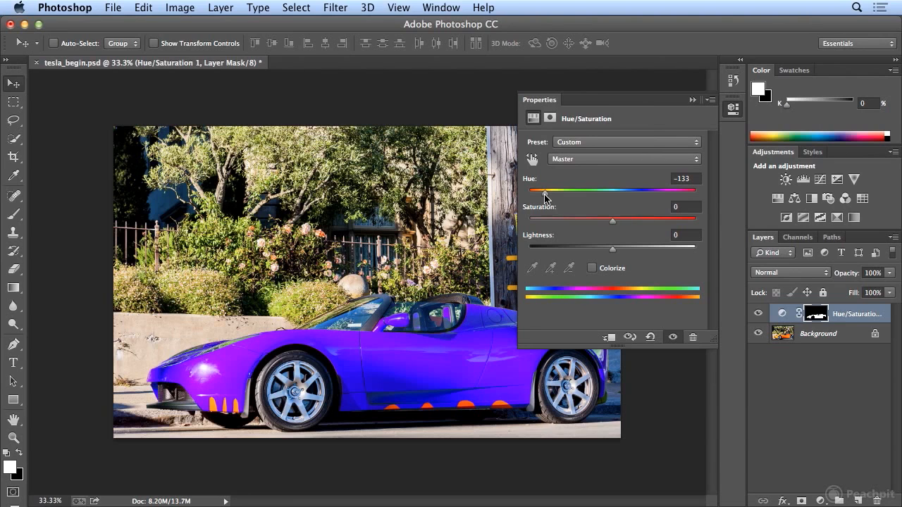
Recolour the car red by setting hue to -46, saturation to -7 and lightness to -6, and collapse the adjustment's properties
drag(544, 197, 574, 200)
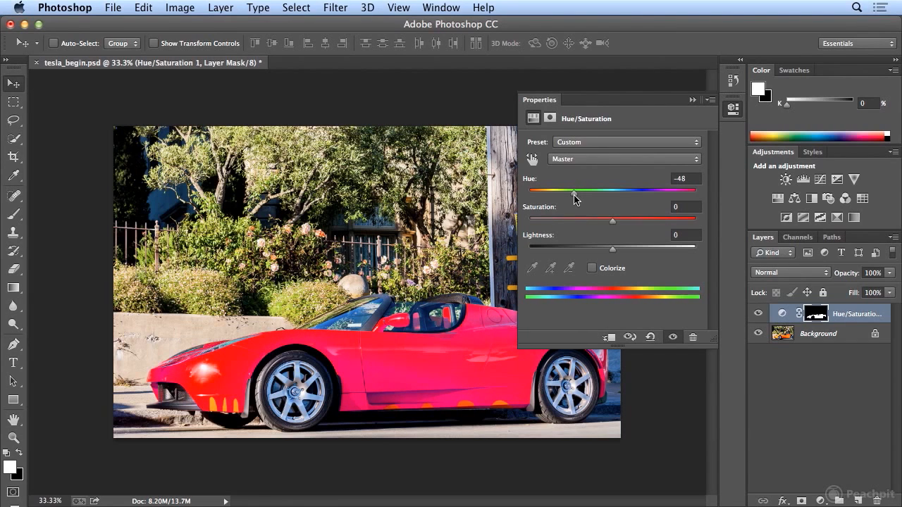
mouse_move(616, 222)
mouse_down()
mouse_move(653, 222)
mouse_move(529, 225)
mouse_move(626, 224)
mouse_move(610, 223)
mouse_up()
mouse_move(612, 248)
mouse_down()
mouse_move(591, 249)
mouse_move(671, 254)
mouse_move(601, 255)
mouse_move(609, 254)
mouse_up()
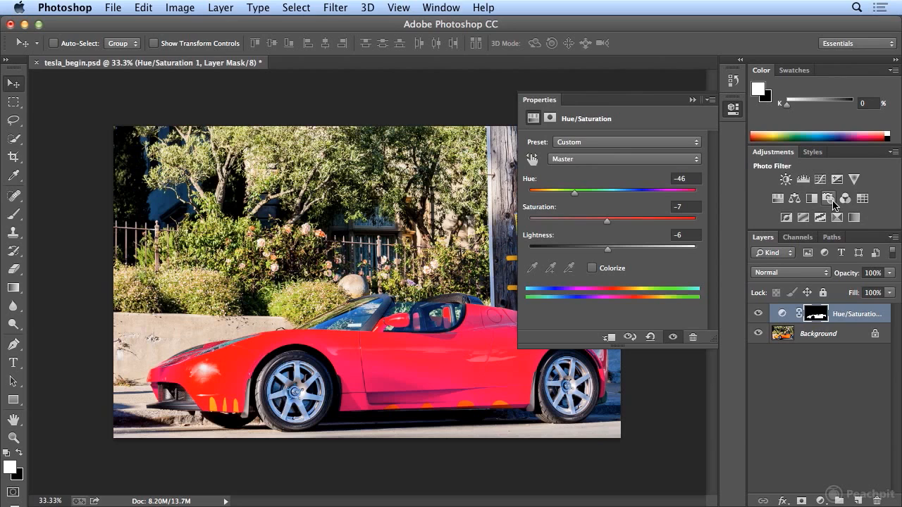
click(733, 110)
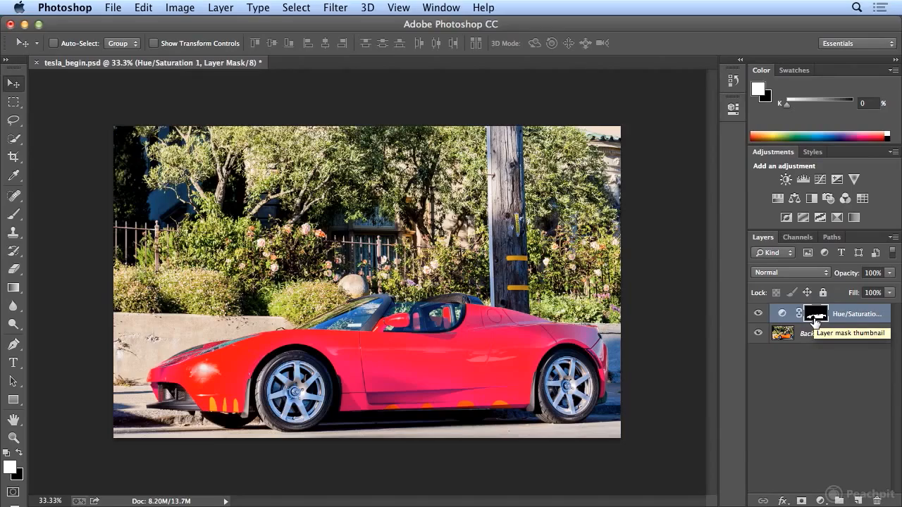
Brush white onto the adjustment's layer mask over the first orange patch on the door sill behind the front wheel
key(super+equal)
key(super+equal)
key(super+equal)
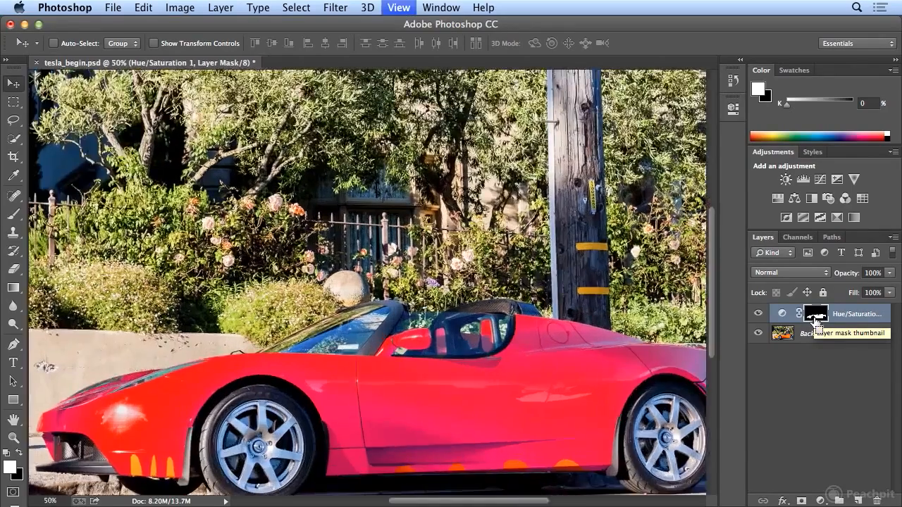
scroll(614, 369, down, 10)
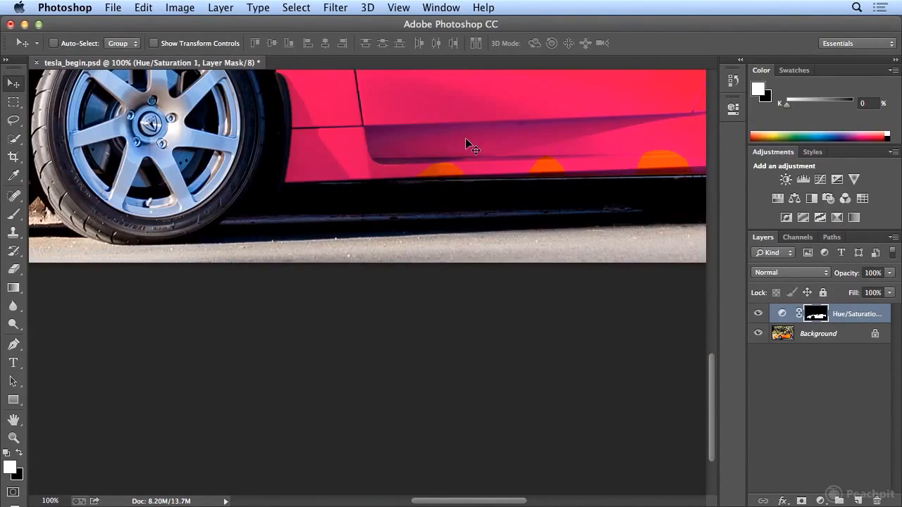
click(15, 216)
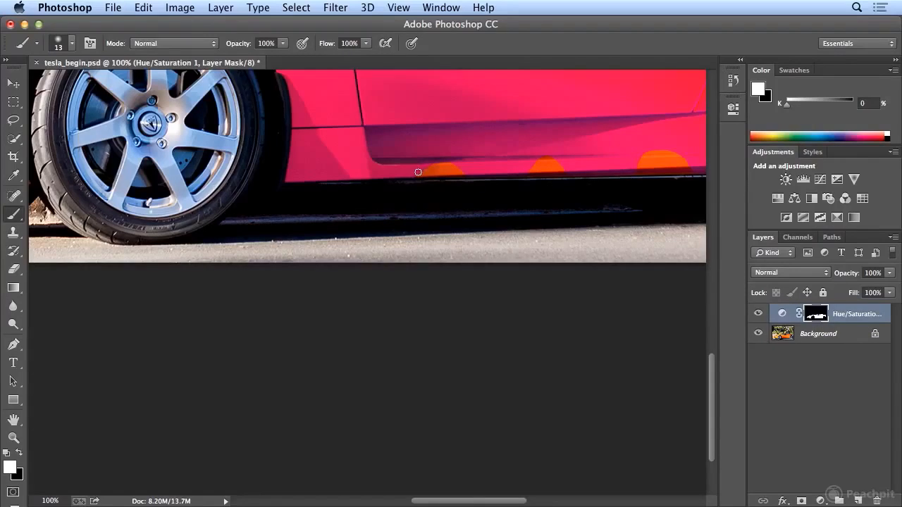
drag(423, 165, 460, 167)
Set the brush size to 31 px and its hardness to 95%
click(71, 43)
mouse_move(83, 83)
mouse_down()
mouse_move(103, 87)
mouse_move(91, 87)
mouse_up()
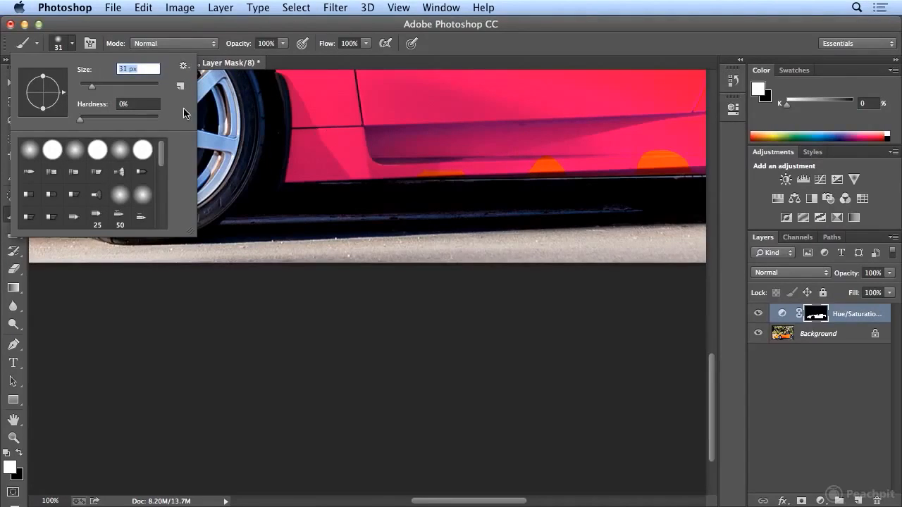
click(133, 105)
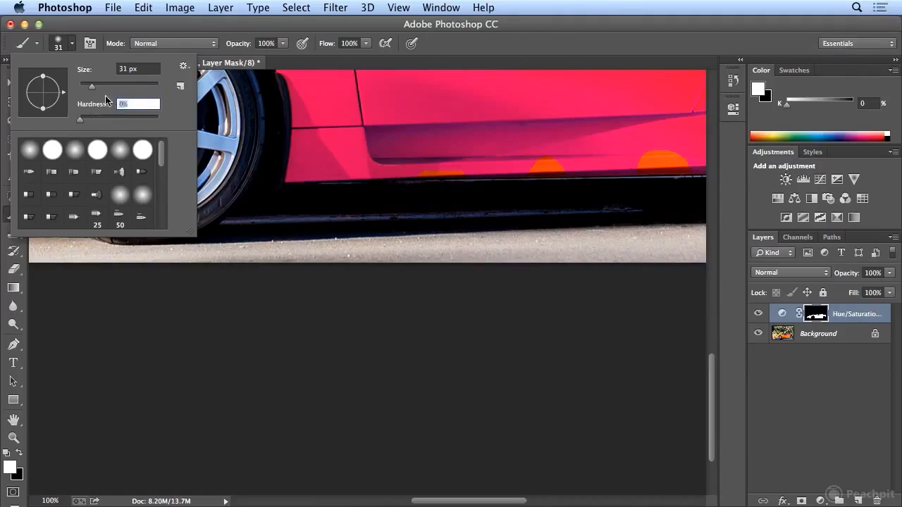
text(95)
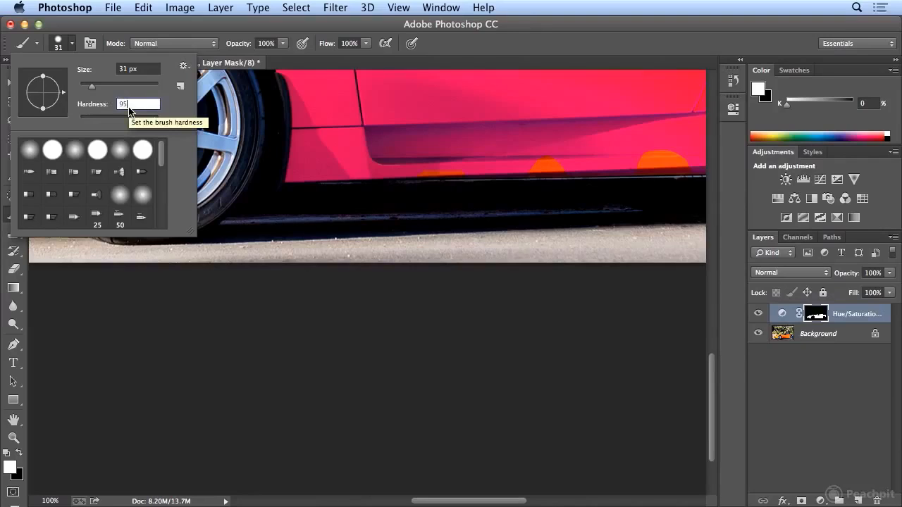
text(15)
text(0)
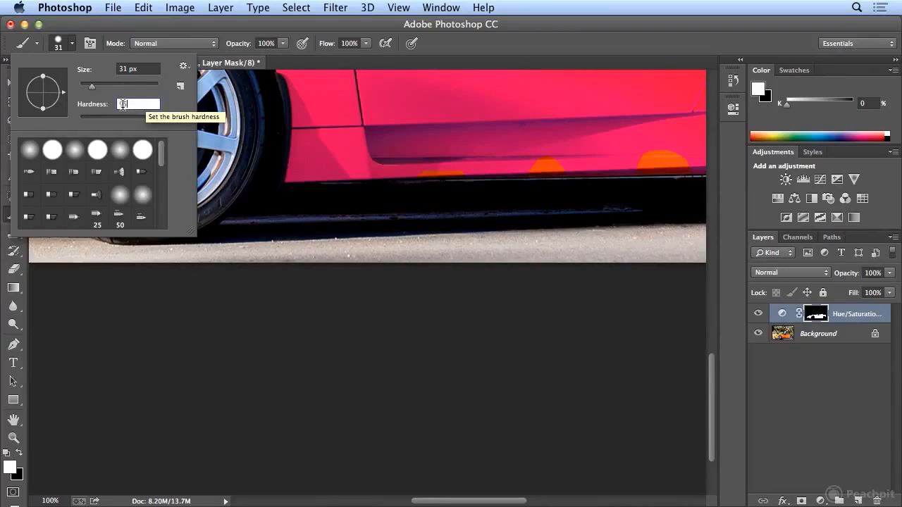
text(5)
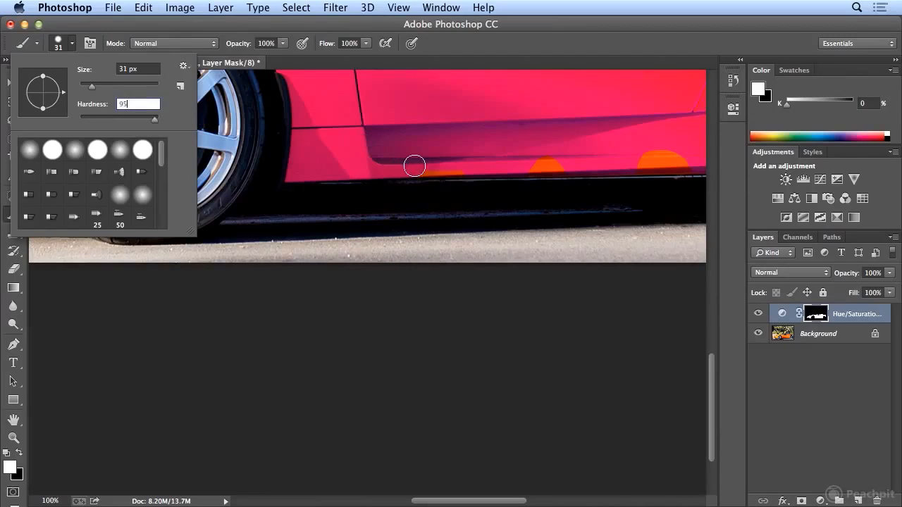
key(Return)
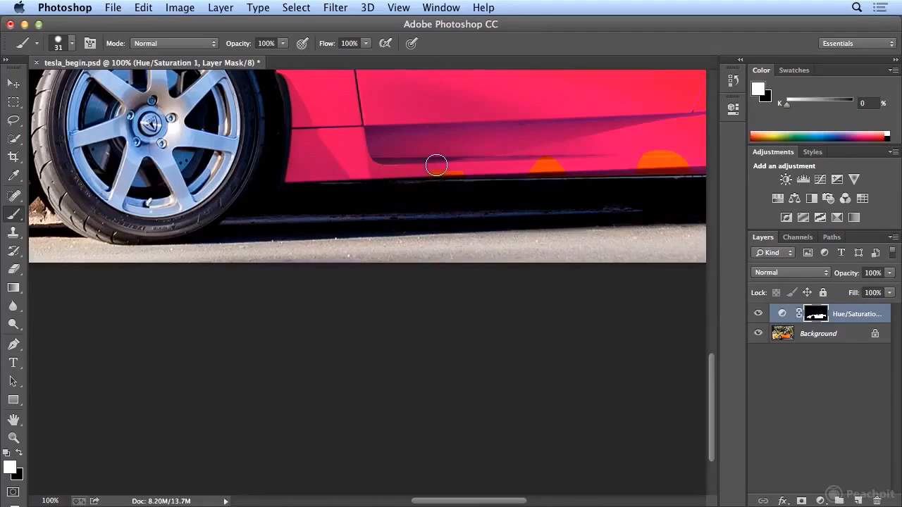
Paint white on the mask over the orange patches along the door sill and on the lower front bumper
shift+click(689, 164)
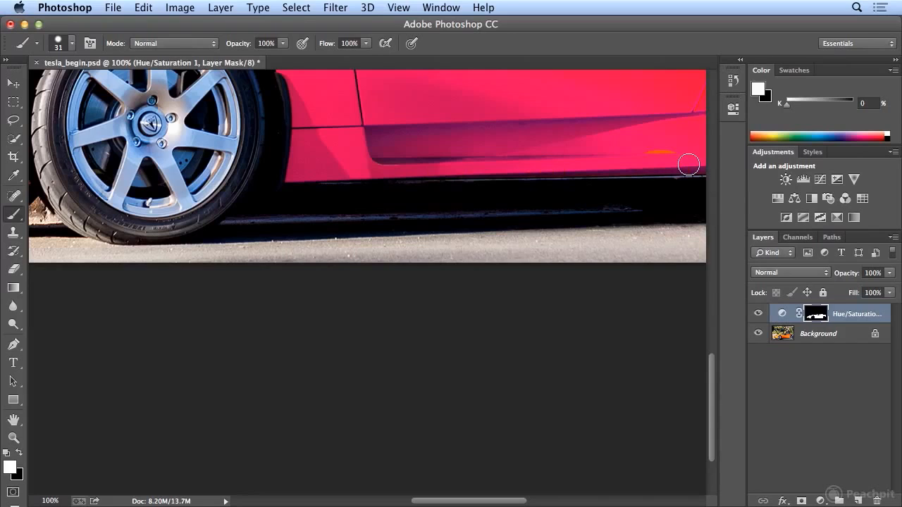
mouse_move(688, 165)
mouse_down()
mouse_move(676, 150)
mouse_move(644, 152)
mouse_up()
drag(485, 503, 413, 502)
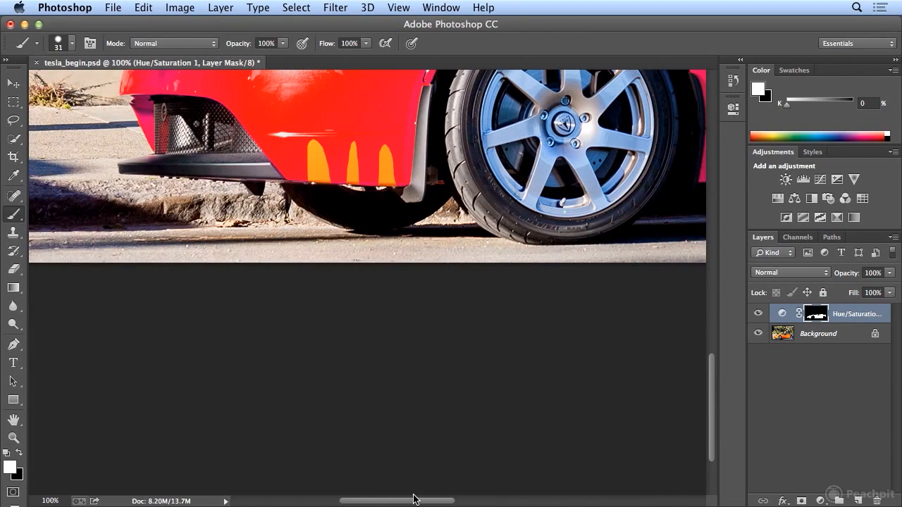
click(306, 171)
drag(306, 171, 395, 175)
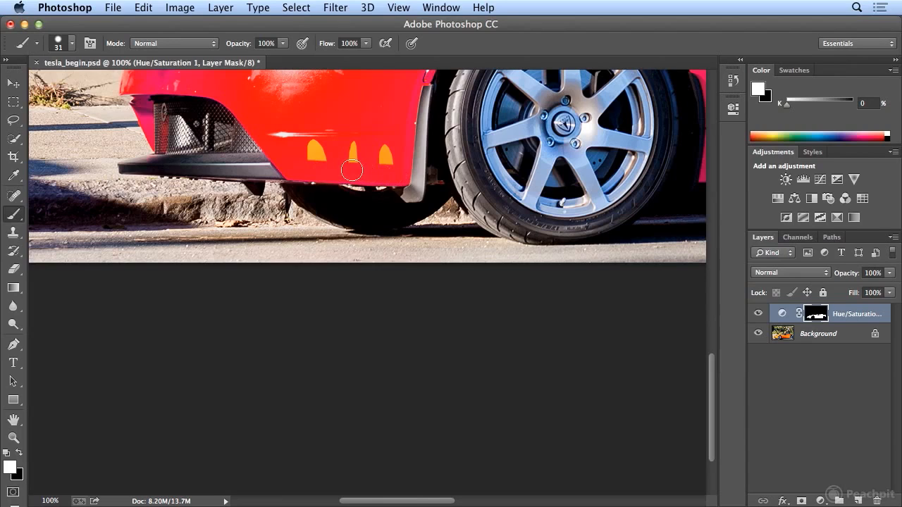
mouse_move(386, 169)
mouse_down()
mouse_move(385, 145)
mouse_move(306, 142)
mouse_move(307, 157)
mouse_move(347, 147)
mouse_move(369, 155)
mouse_up()
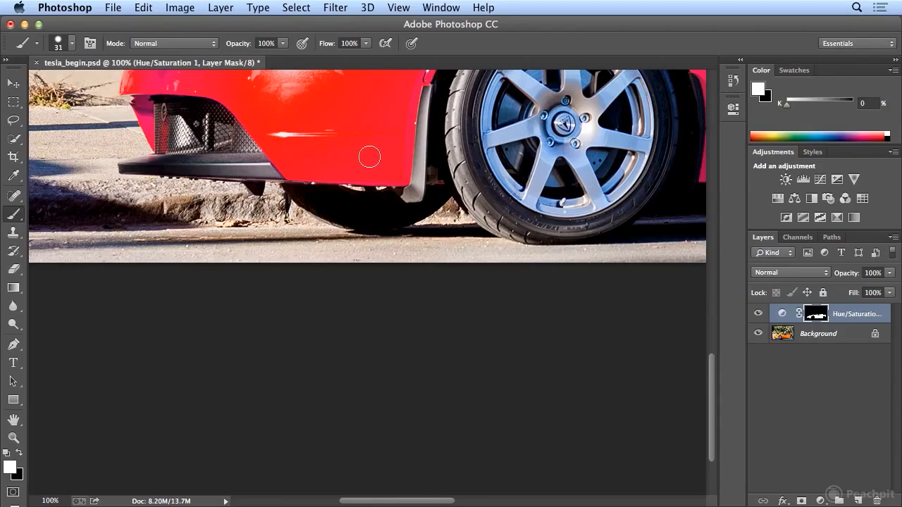
Rename the Hue/Saturation adjustment layer as "red Hue/Saturation"
key(super+minus)
key(super+minus)
key(super+minus)
key(super+minus)
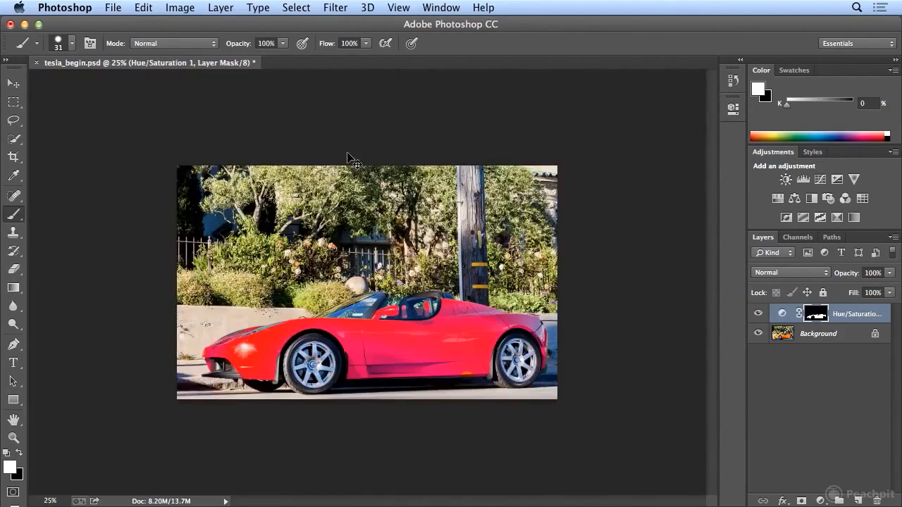
key(super+plus)
key(super+plus)
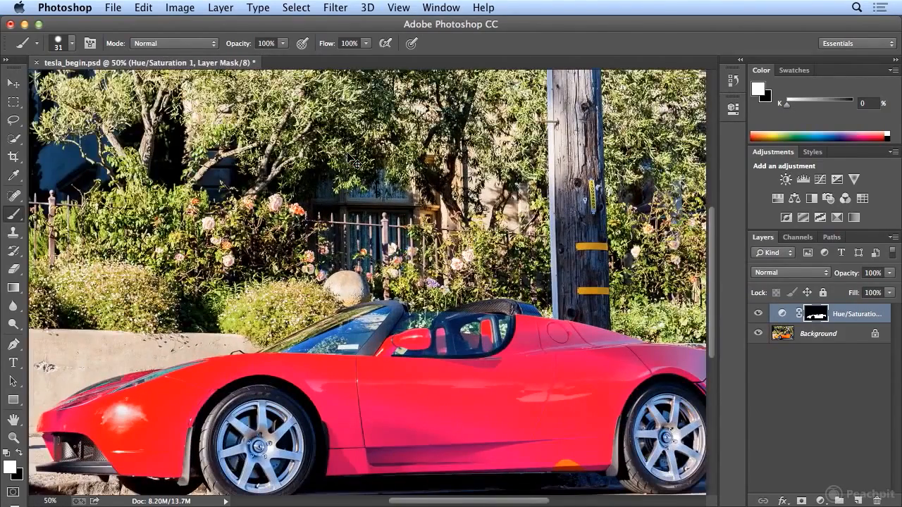
double_click(858, 314)
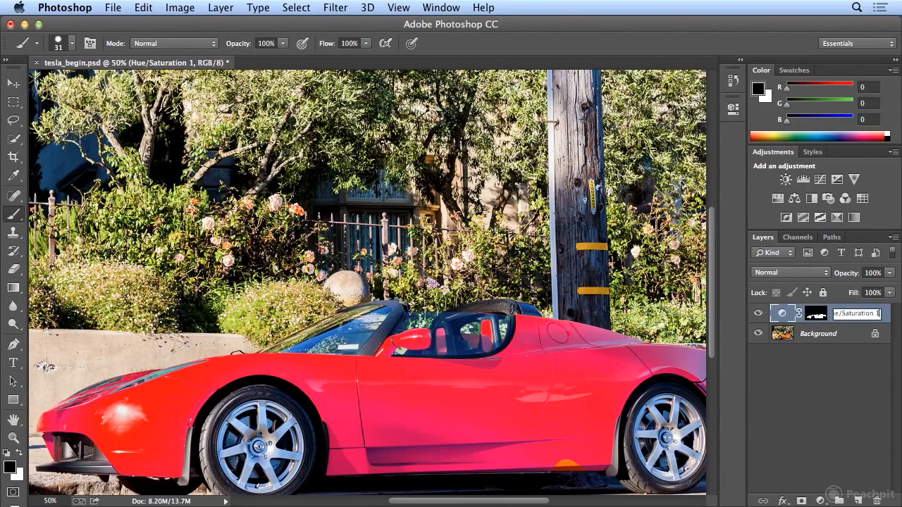
key(BackSpace)
text(red)
key(BackSpace)
key(BackSpace)
key(BackSpace)
key(BackSpace)
click(835, 313)
text(red)
key(BackSpace)
key(Return)
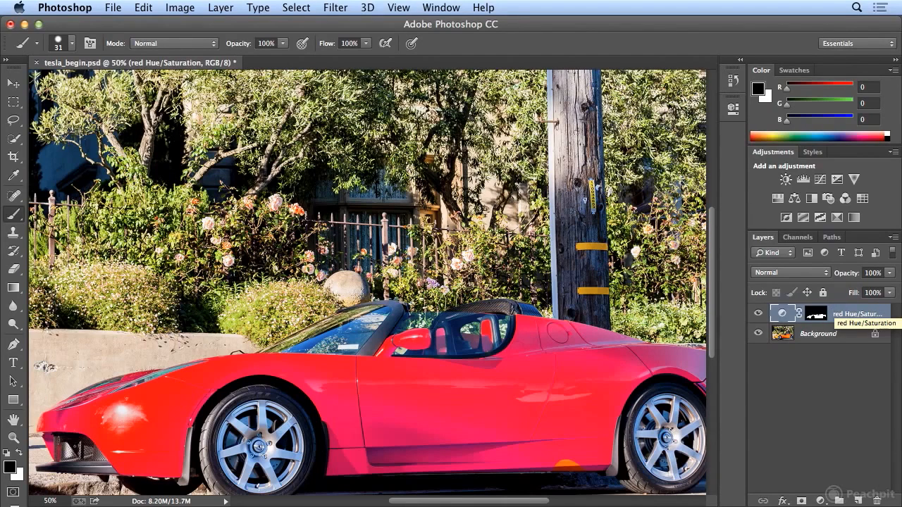
Paint white on the red adjustment layer's mask over the last orange patch in front of the rear wheel
click(822, 318)
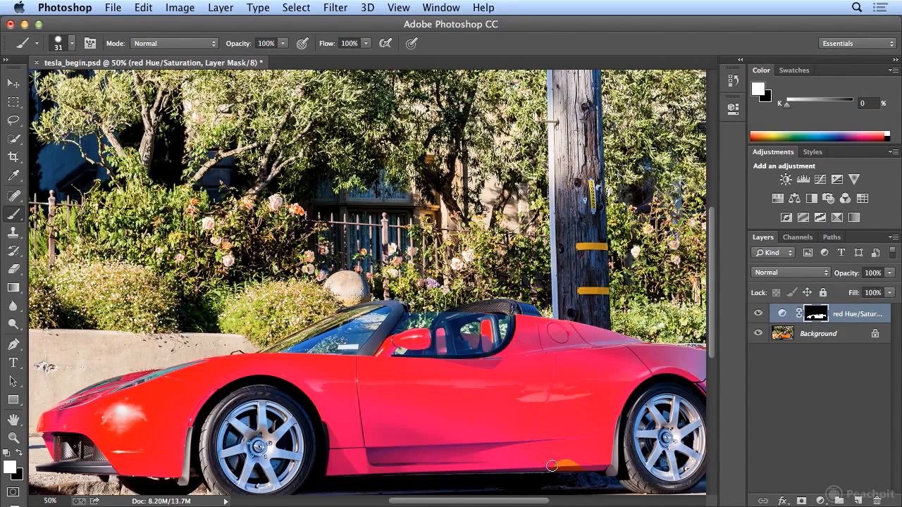
drag(551, 465, 587, 465)
Hide the red adjustment layer and use its mask as the selection for a new Hue/Saturation adjustment with hue +18
mouse_move(823, 319)
mouse_down()
mouse_move(829, 322)
mouse_move(818, 316)
mouse_up()
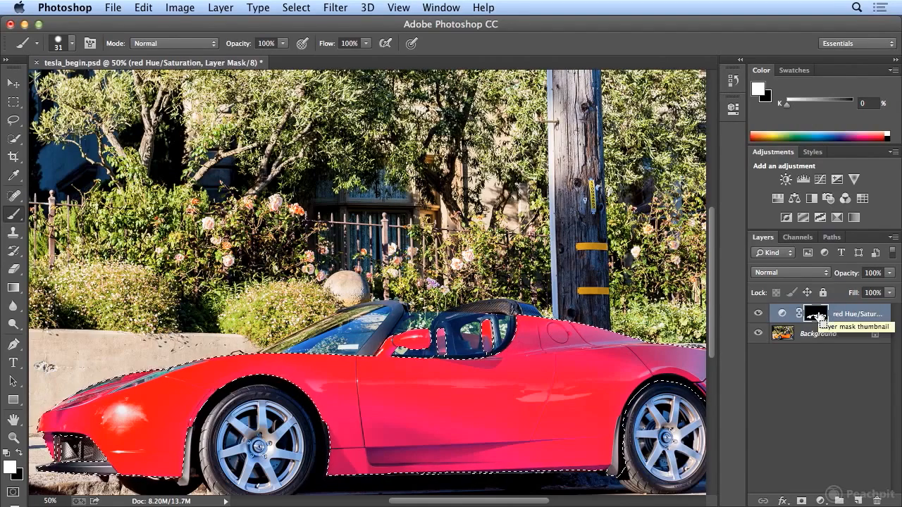
click(758, 314)
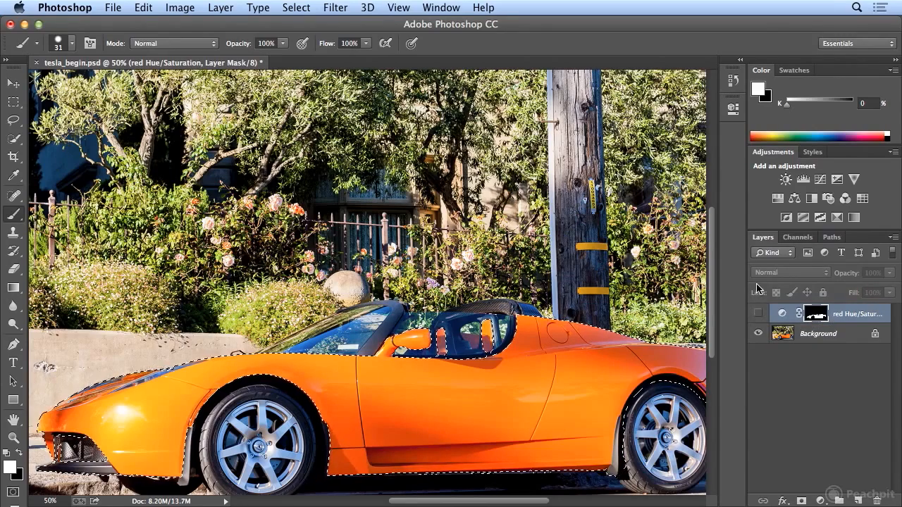
click(777, 199)
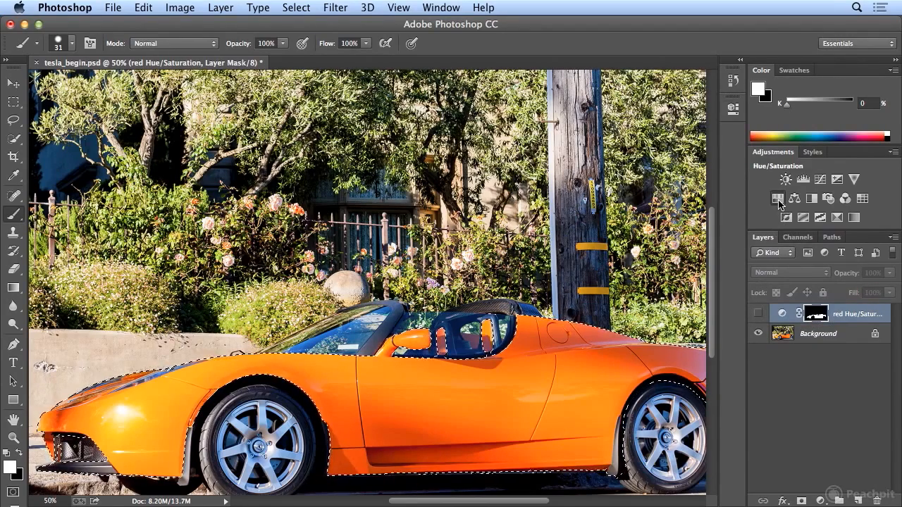
mouse_move(615, 195)
mouse_down()
mouse_move(639, 195)
mouse_move(629, 195)
mouse_up()
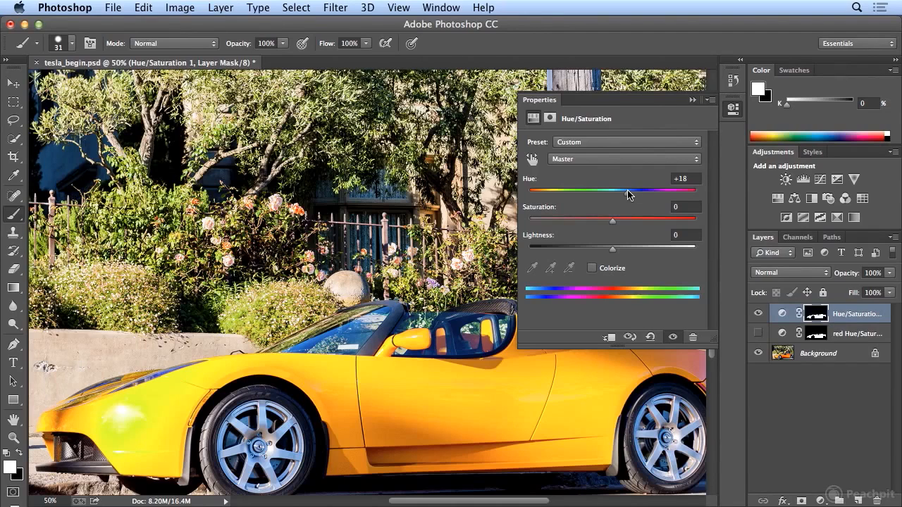
Rename the new adjustment layer as "yellow Hue/Saturation 1" and collapse its properties
double_click(837, 315)
click(837, 315)
text(yel)
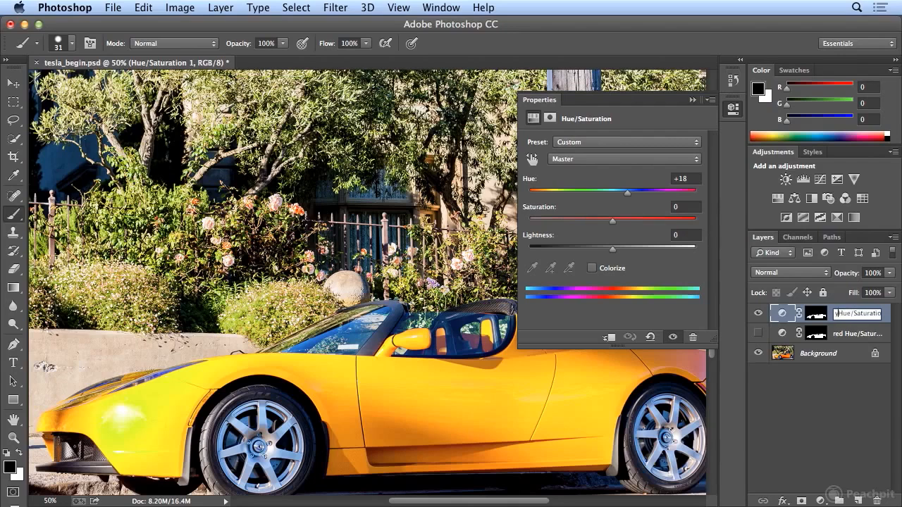
text(low)
click(732, 109)
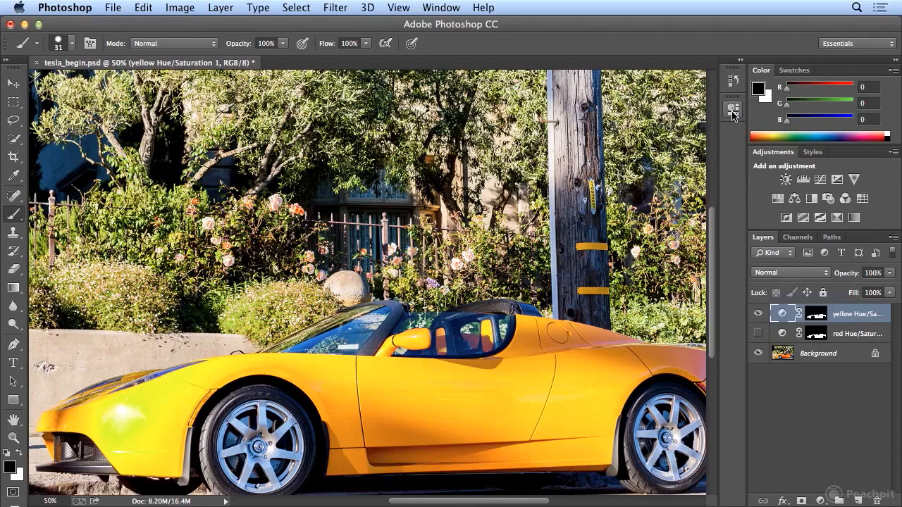
Compare the original orange, red and yellow versions of the car by toggling the two adjustment layers' visibility, ending with yellow shown
click(758, 313)
click(759, 333)
click(759, 333)
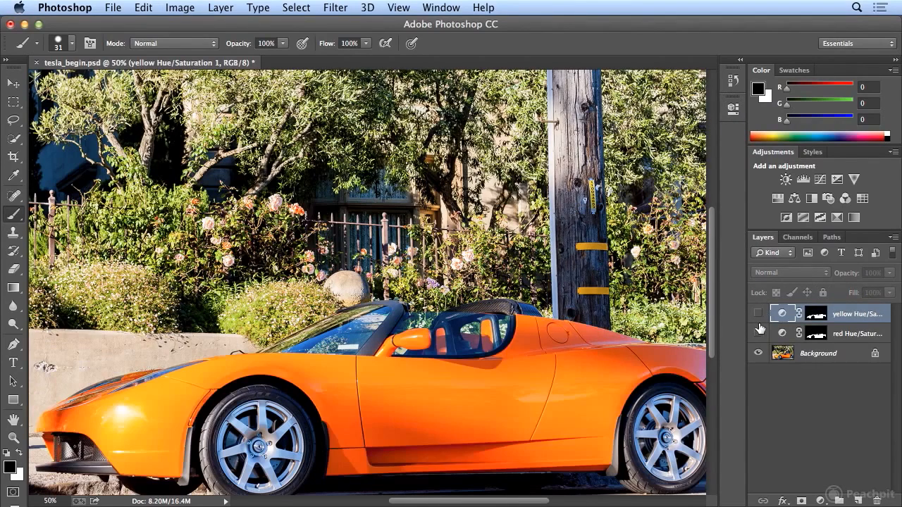
click(759, 333)
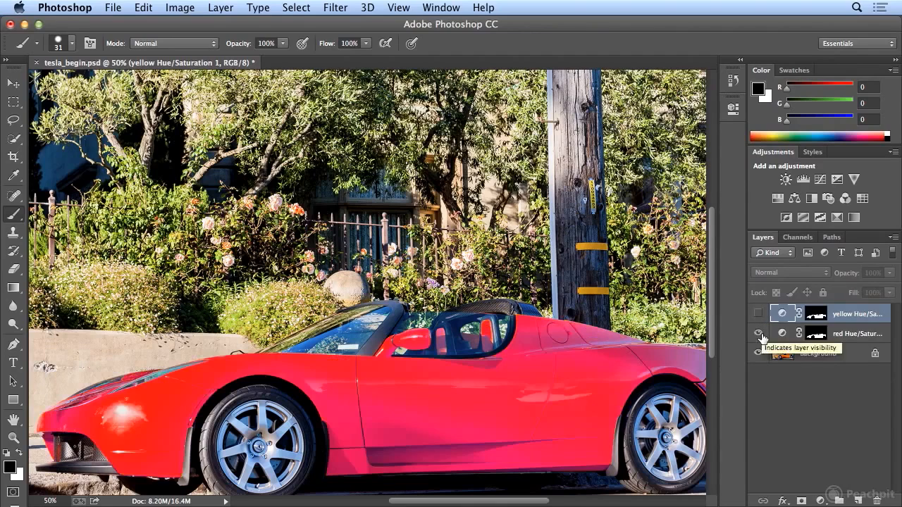
click(758, 334)
click(758, 313)
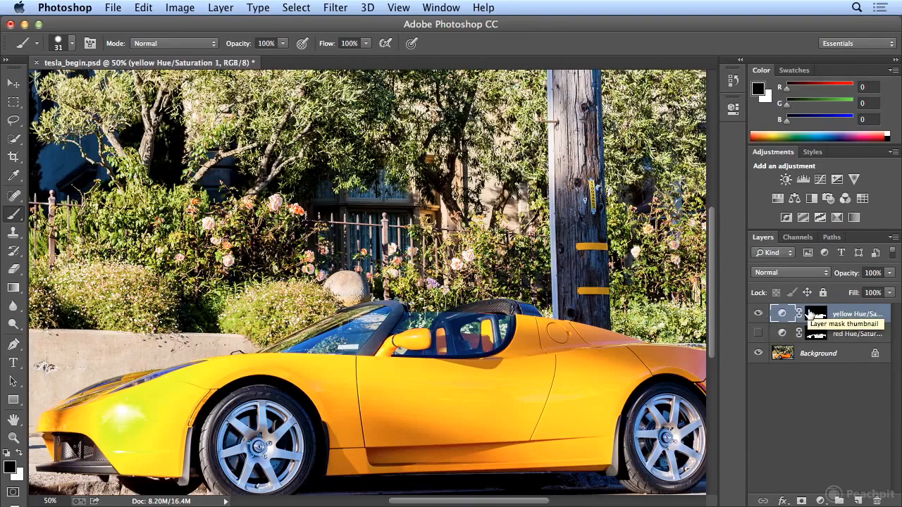
Target the yellow adjustment layer's mask with white as the foreground colour and set the brush size to 3 px for the car's roof edge
key(super+equal)
key(super+equal)
key(super+equal)
key(super+equal)
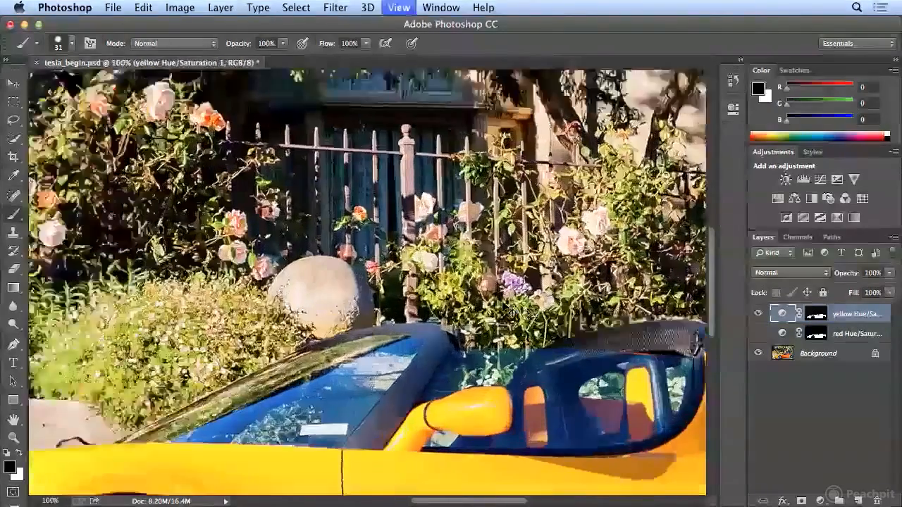
drag(481, 501, 530, 501)
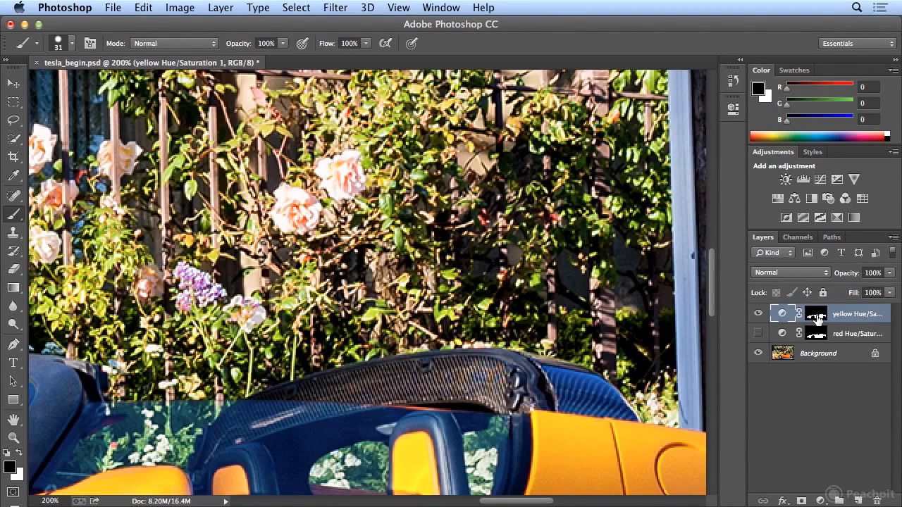
click(817, 319)
key(x)
drag(163, 284, 149, 282)
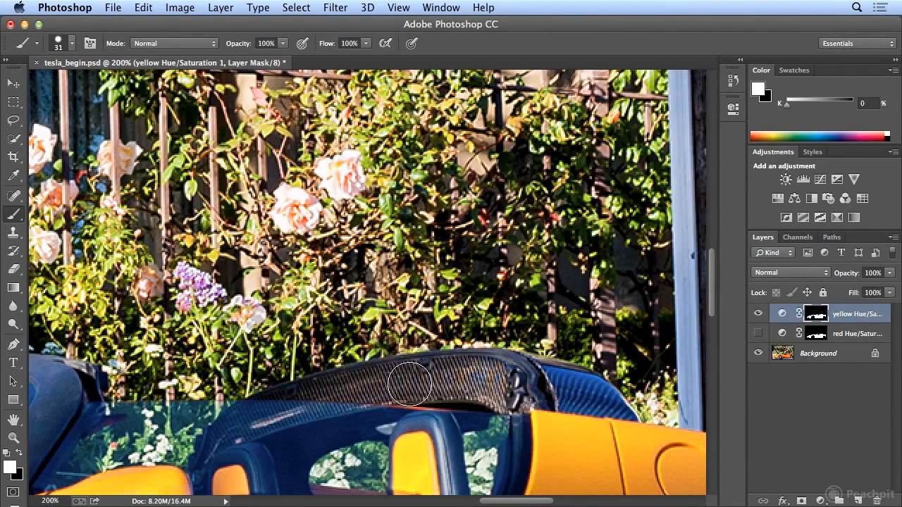
click(73, 45)
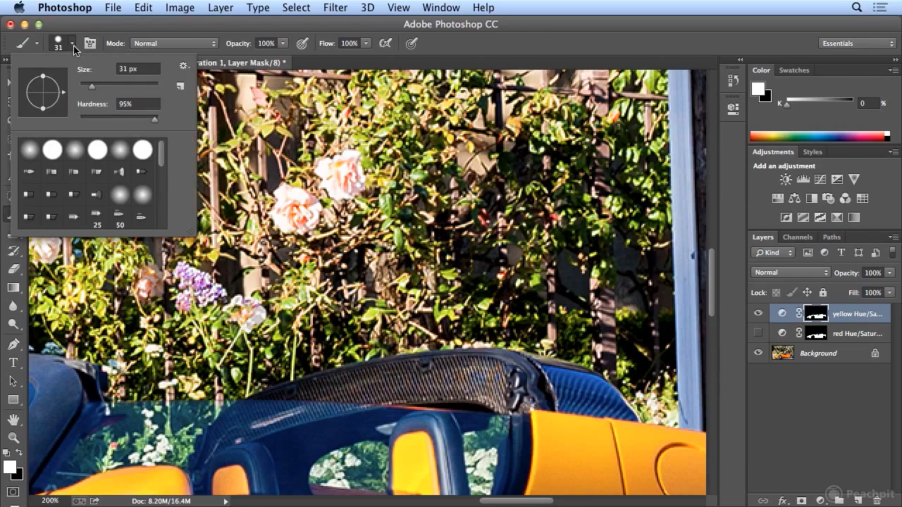
drag(90, 88, 80, 90)
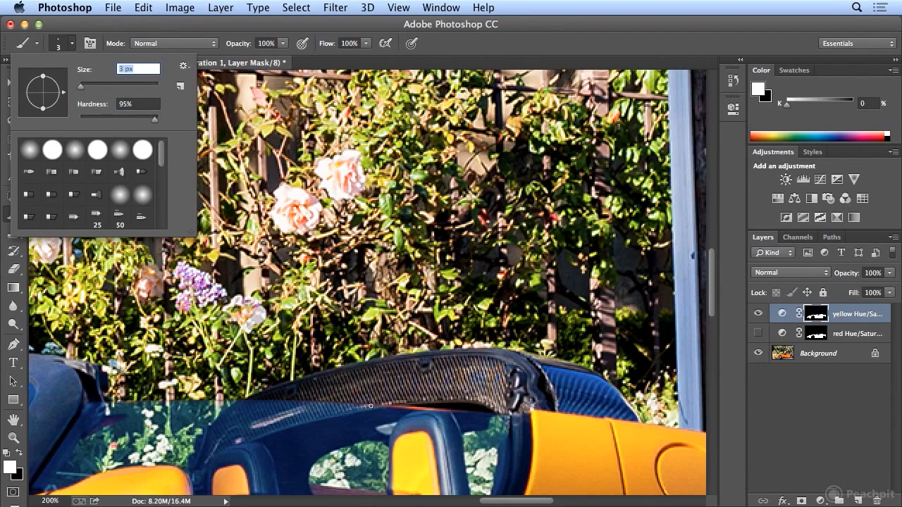
key(Return)
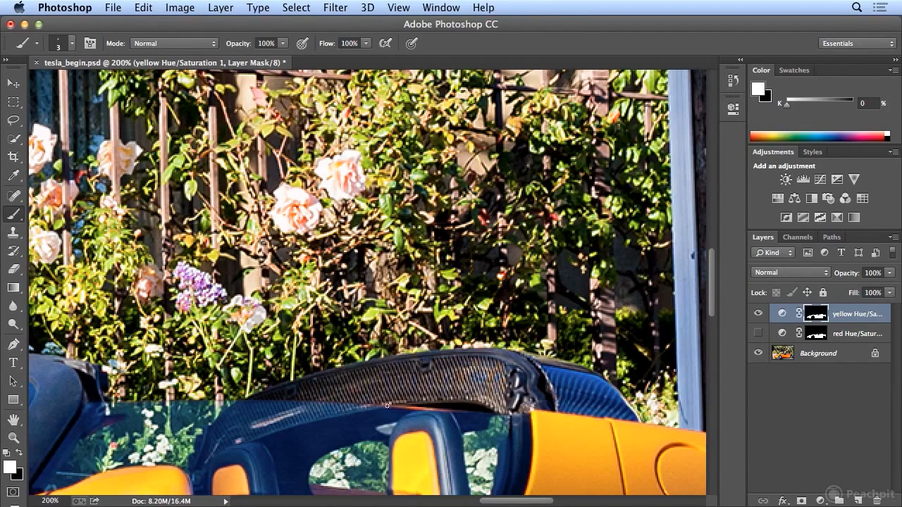
Compare the roof and seat area in orange, red and yellow at 200% zoom, ending with only the yellow adjustment shown
click(758, 313)
click(759, 334)
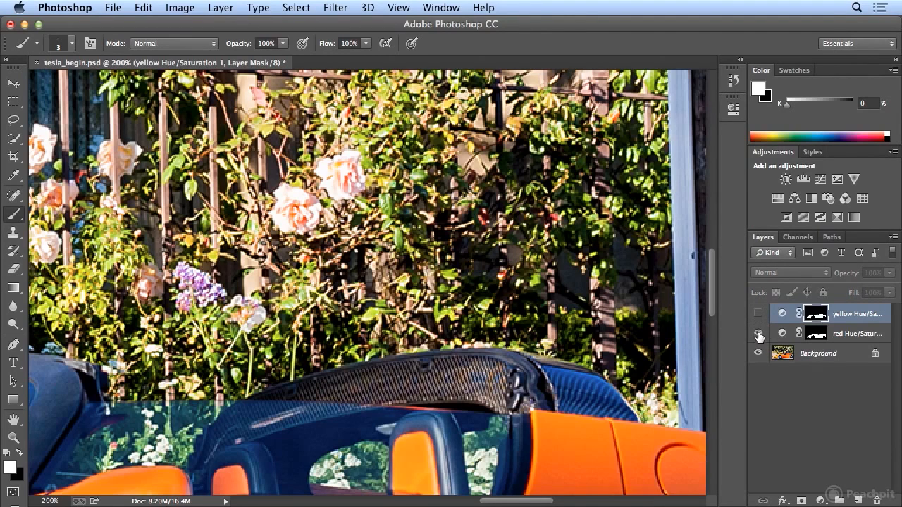
click(758, 334)
click(758, 333)
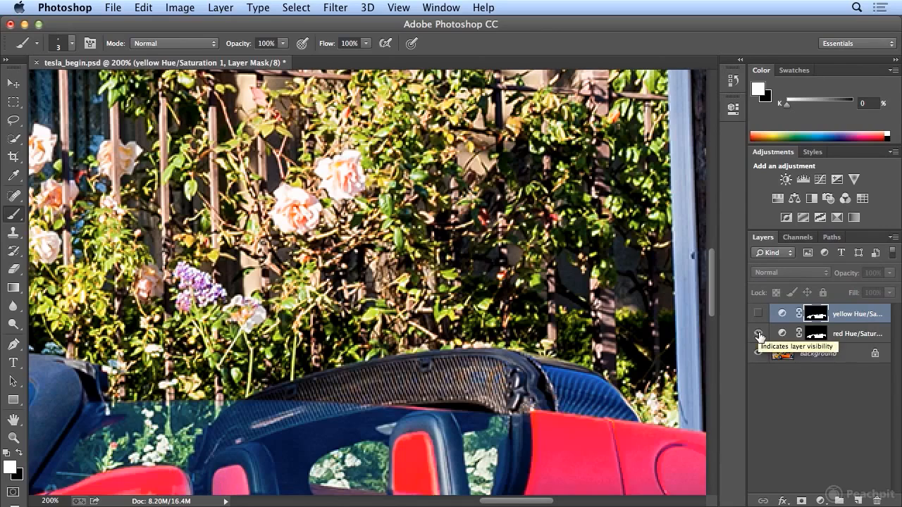
click(758, 333)
click(758, 333)
click(758, 333)
click(758, 333)
click(758, 333)
click(758, 315)
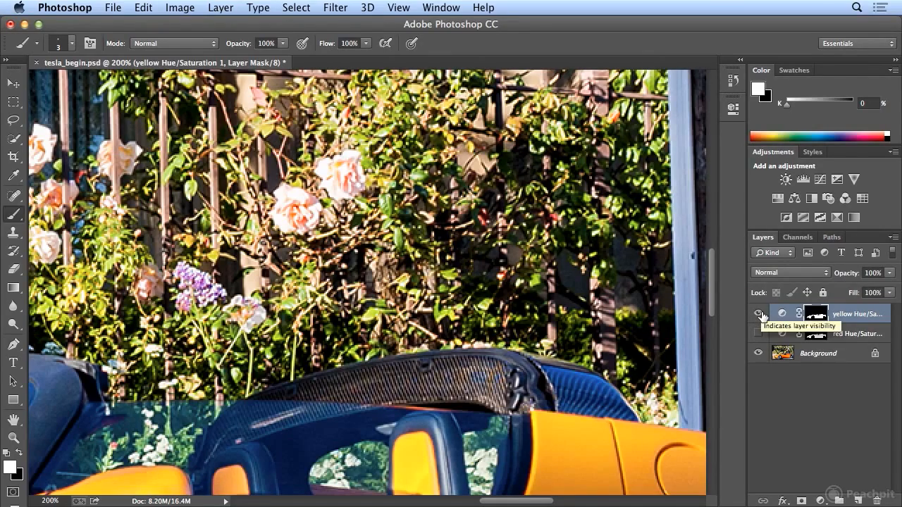
Fit the whole image in view and compare the car with and without the yellow adjustment
key(super+0)
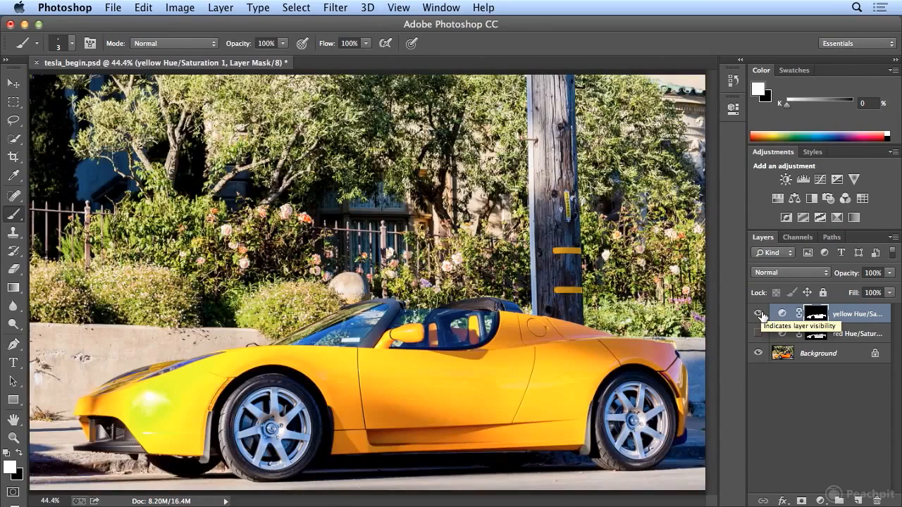
click(758, 315)
click(759, 314)
click(759, 314)
click(759, 315)
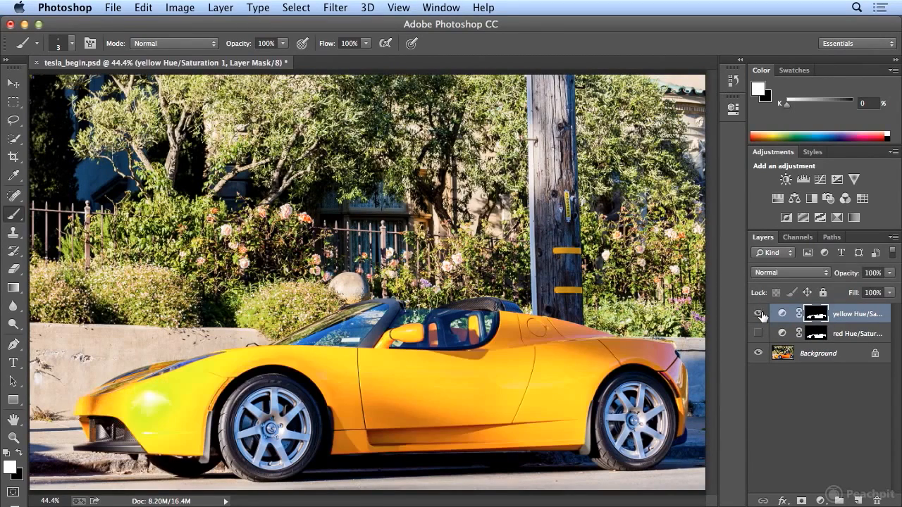
click(759, 315)
click(758, 314)
click(759, 315)
click(758, 314)
click(759, 314)
click(759, 314)
click(759, 314)
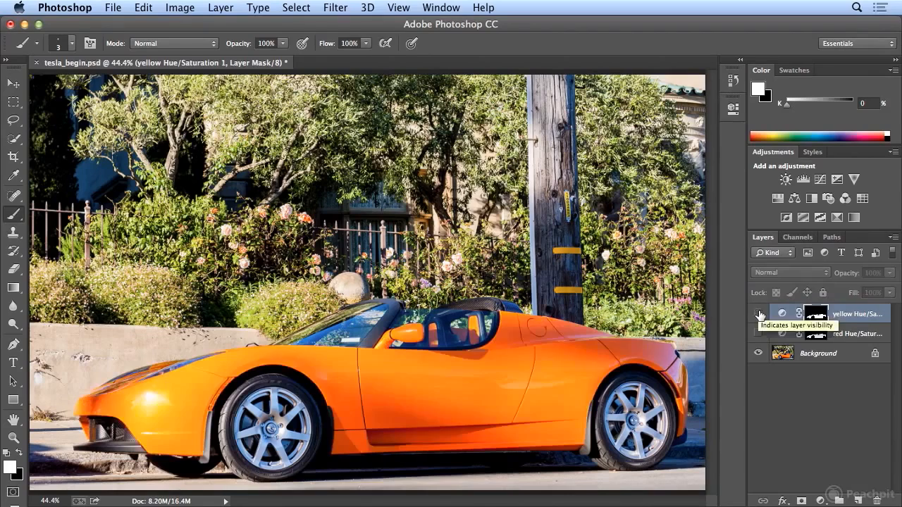
Compare the whole car with and without the red adjustment, finishing with red hidden and yellow shown
click(758, 334)
click(758, 334)
click(758, 334)
click(758, 334)
click(758, 334)
click(758, 334)
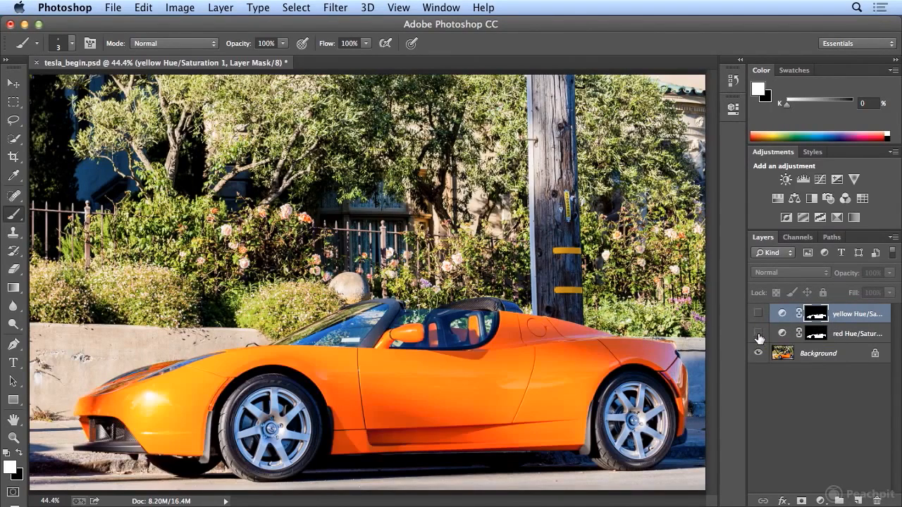
click(758, 314)
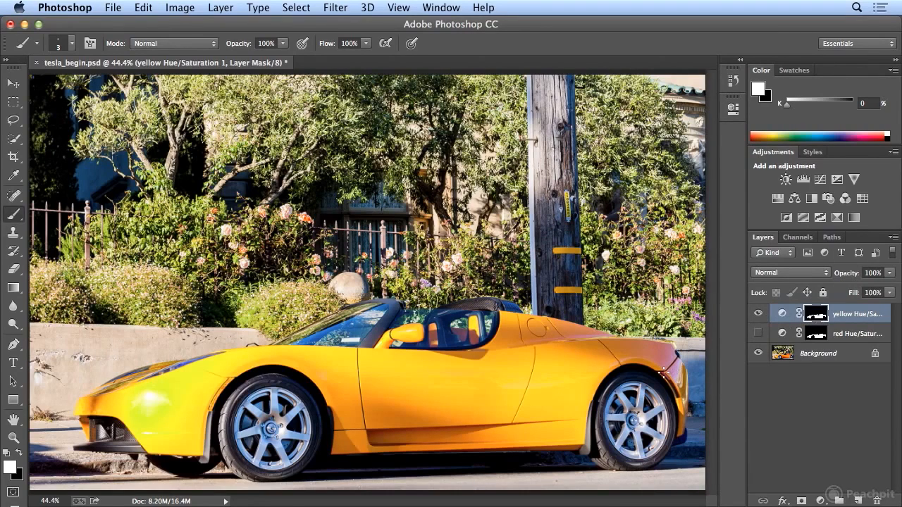
key(bracketright)
key(bracketright)
key(bracketright)
key(bracketright)
key(bracketright)
key(bracketright)
key(bracketright)
key(bracketright)
key(bracketright)
key(bracketright)
key(bracketright)
key(bracketright)
Activate the Quick Selection tool and examine the available selection commands, including those for loading and saving a selection
click(15, 138)
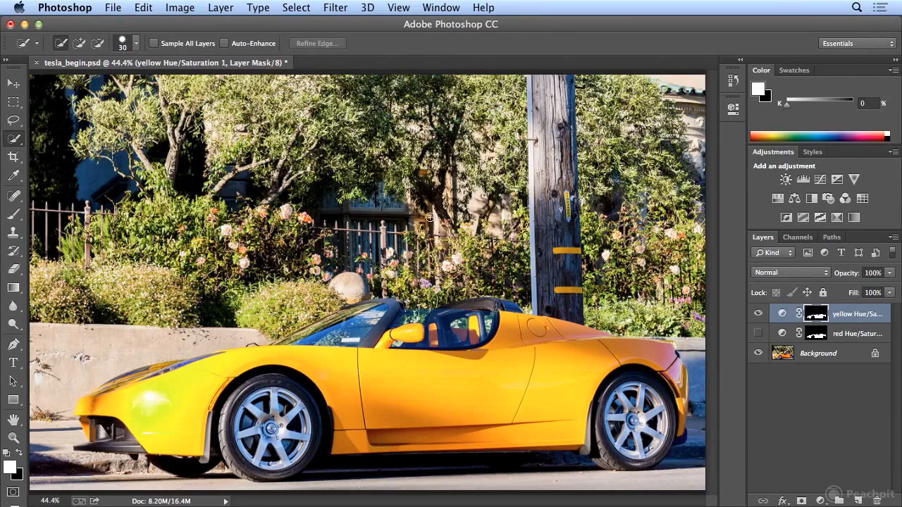
click(296, 8)
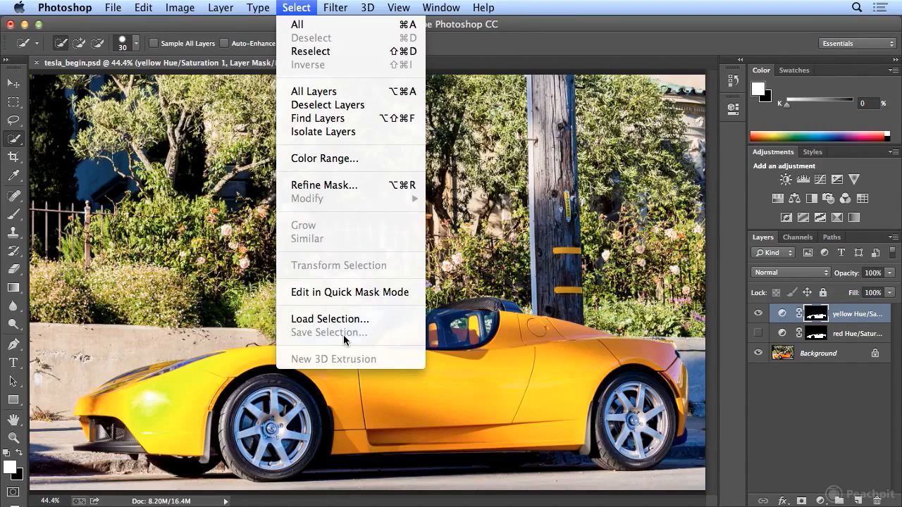
key(Escape)
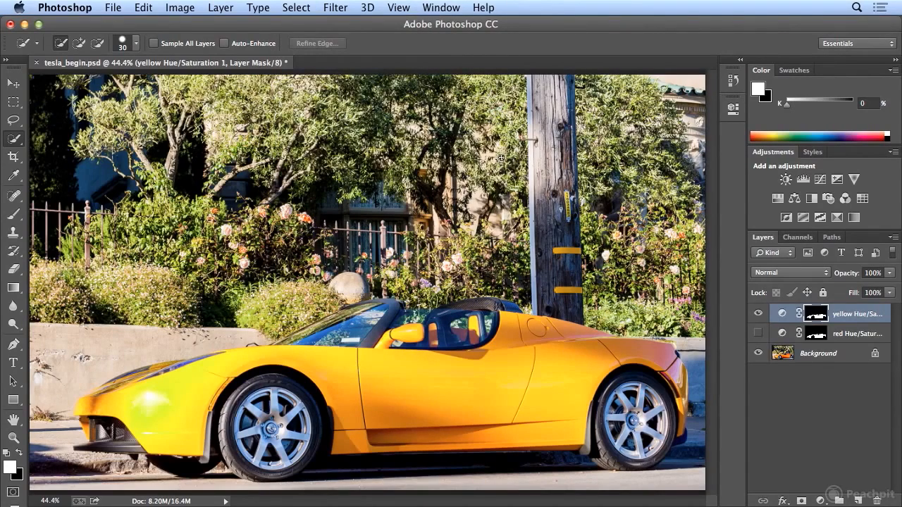